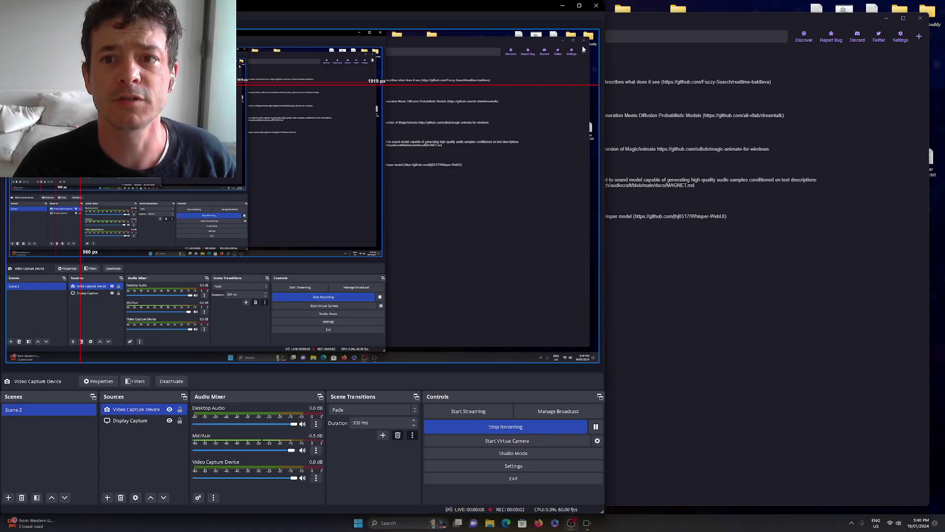
Minimize OBS, move Pinokio left, and show the widened Discover catalogue of verified scripts
key(super+Down)
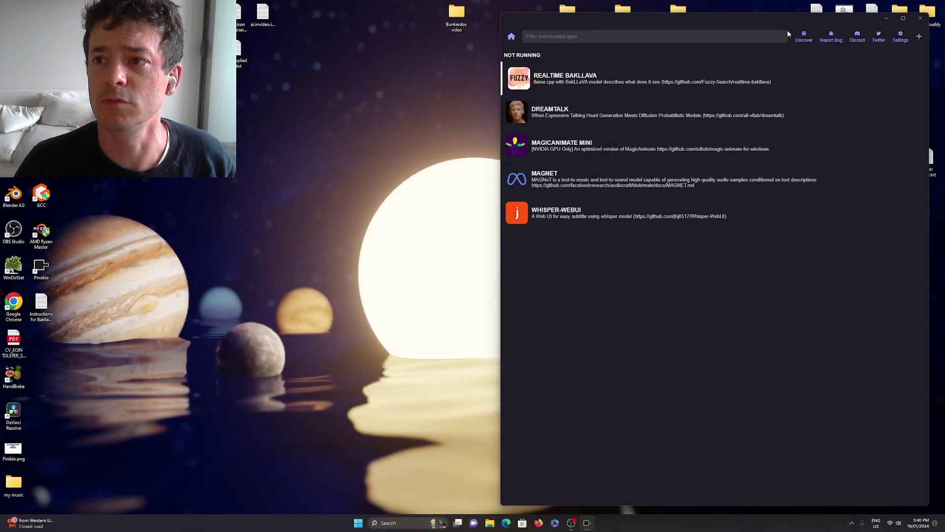
mouse_move(774, 15)
mouse_down()
mouse_move(524, 11)
mouse_move(524, 54)
mouse_up()
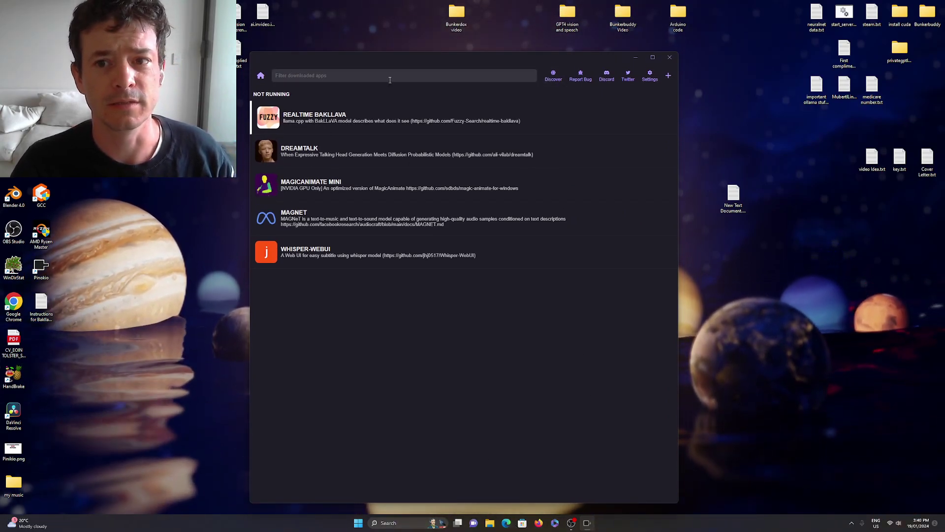
click(553, 76)
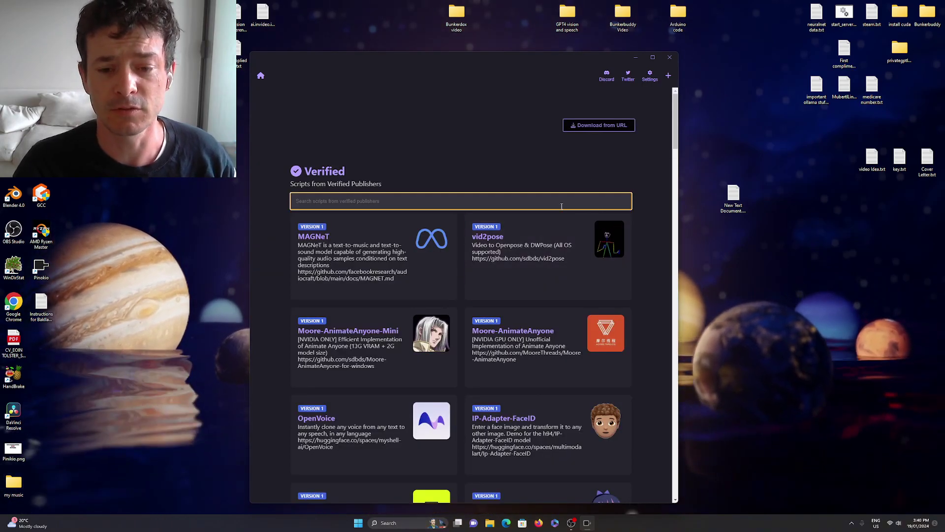
drag(677, 268, 774, 268)
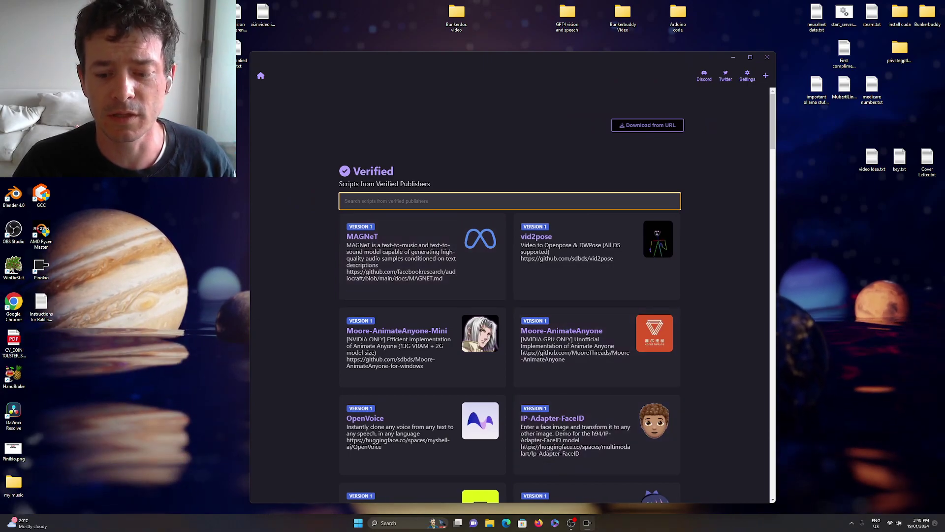
Search 'pinokio' on Bing in Edge, open pinokio.computer, then return to Pinokio
click(506, 522)
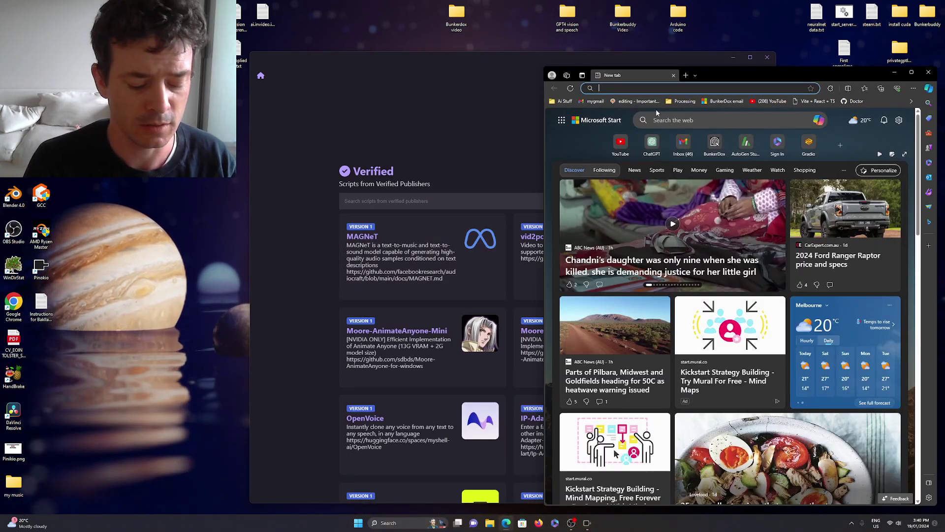
text(pink)
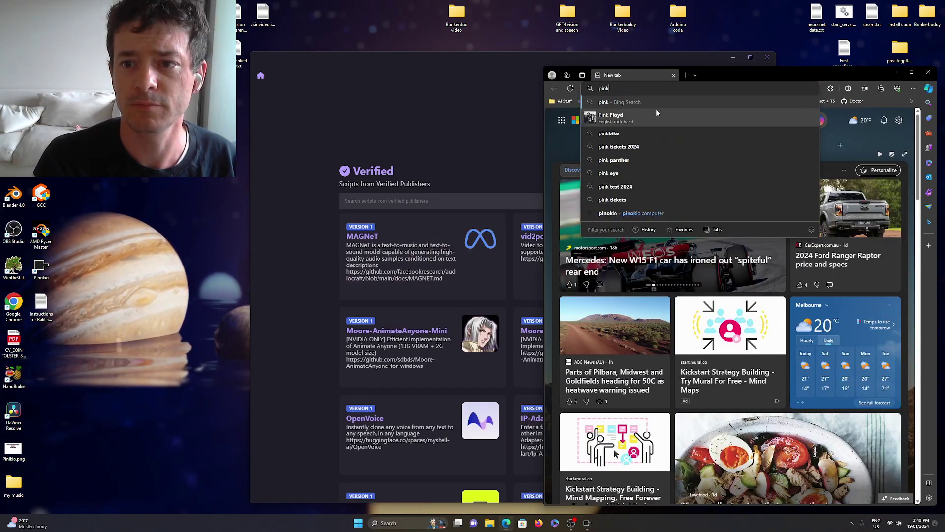
text(io)
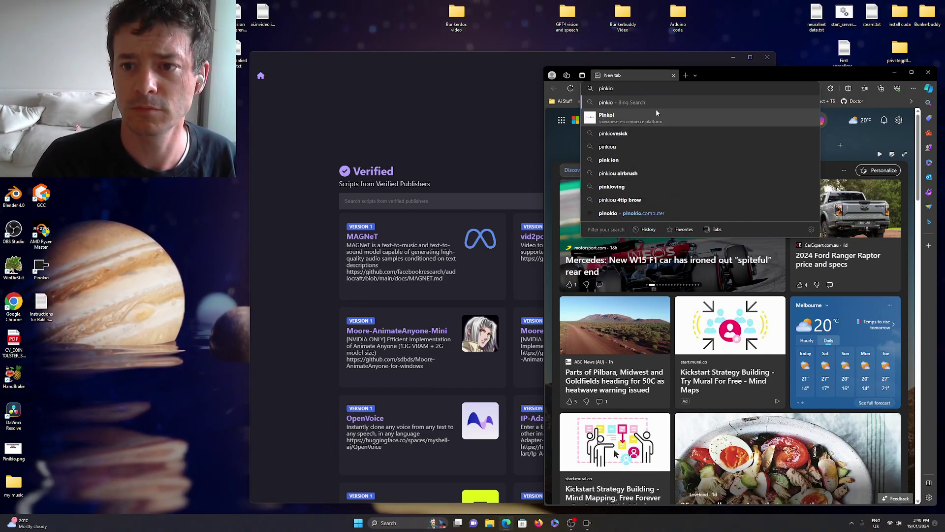
key(BackSpace)
key(BackSpace)
key(BackSpace)
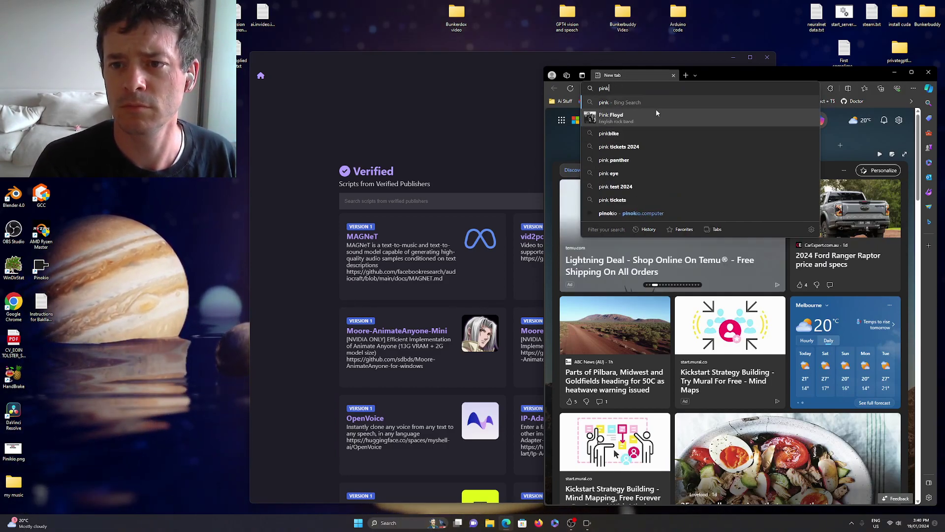
text(okio)
key(Return)
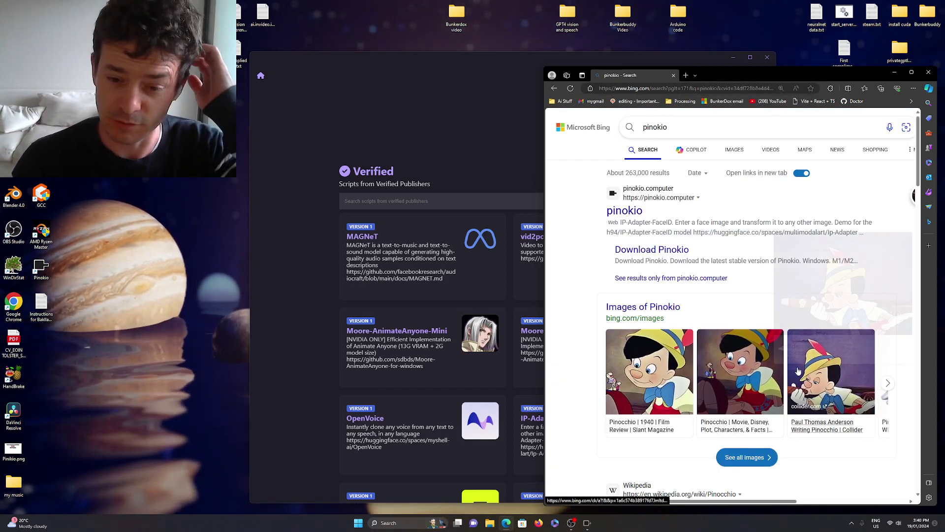
click(625, 210)
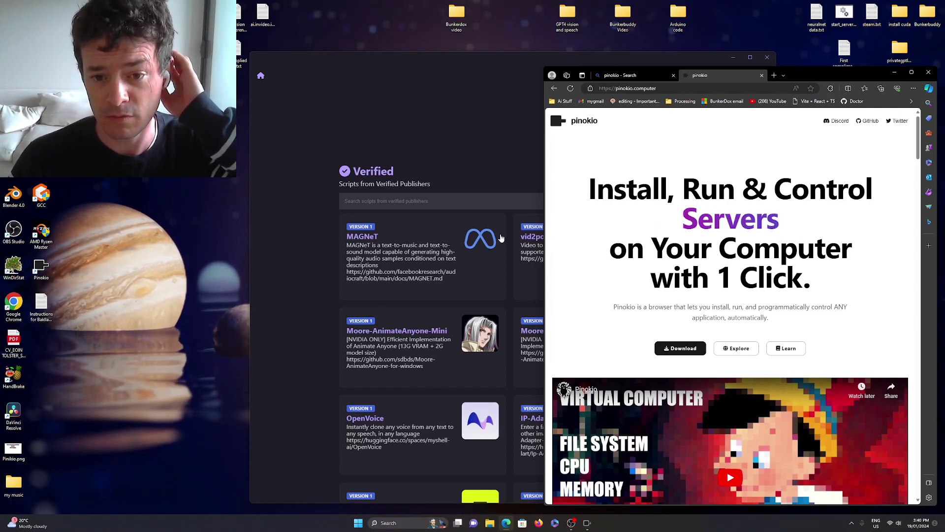
click(299, 286)
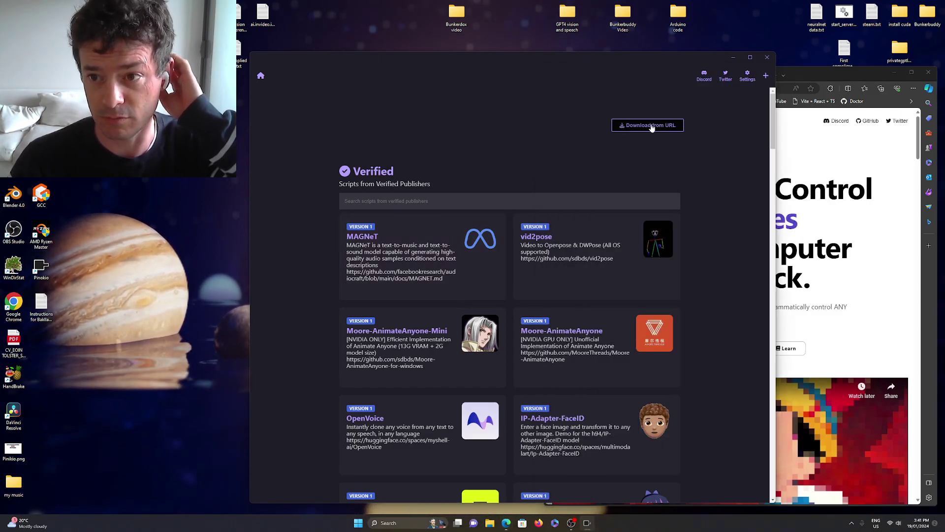
Go to Home, return to the Discover catalogue, and move the window up-left
click(260, 77)
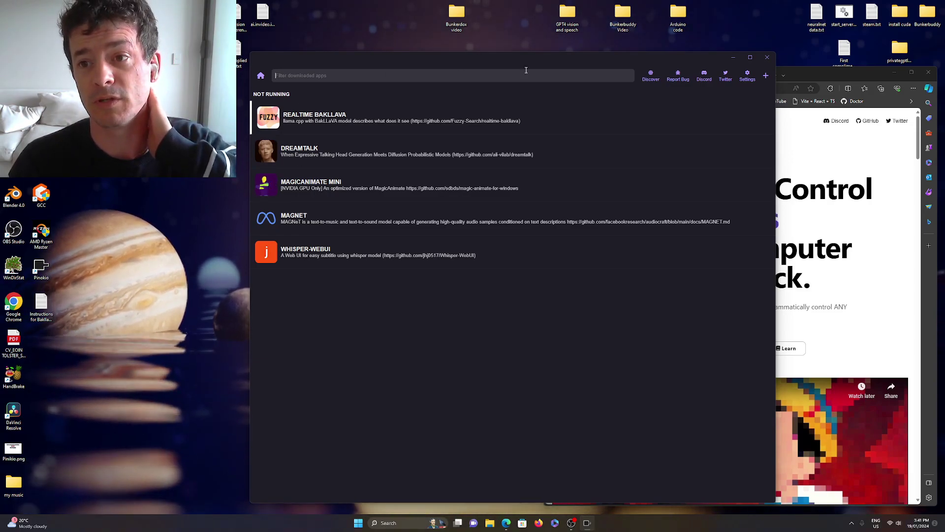
click(650, 75)
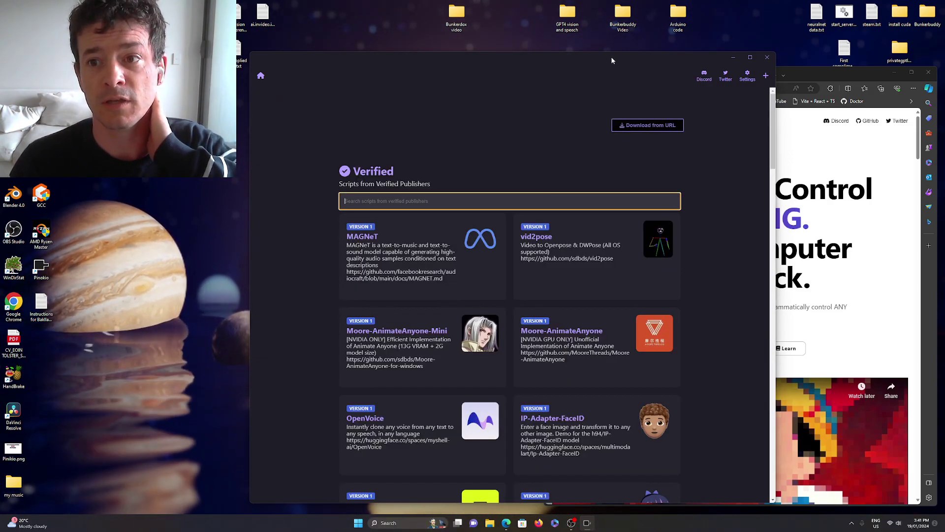
drag(599, 58, 454, 37)
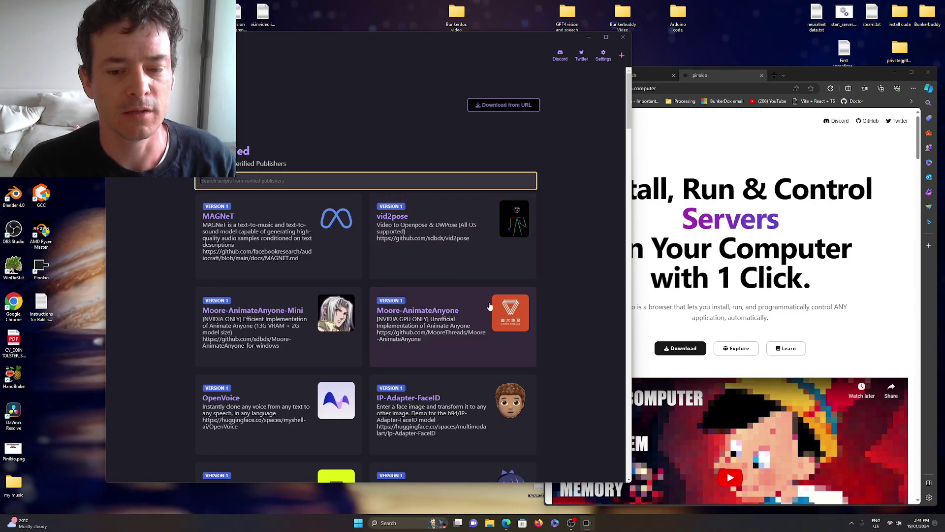
scroll(552, 347, down, 3)
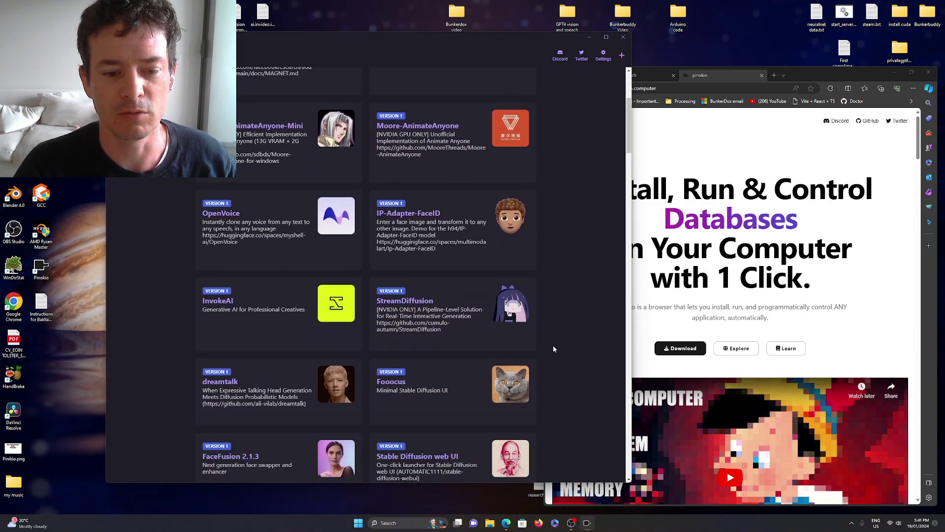
scroll(307, 347, down, 2)
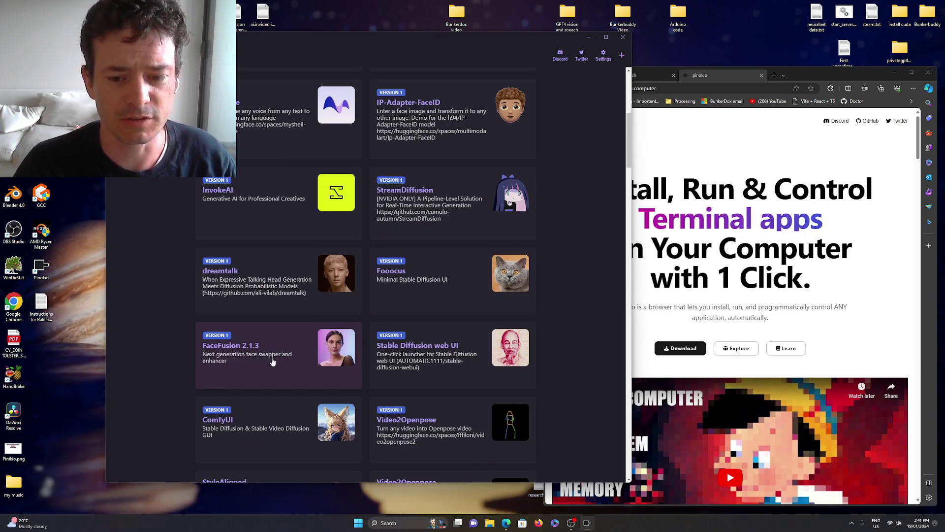
scroll(271, 345, down, 4)
scroll(271, 343, down, 4)
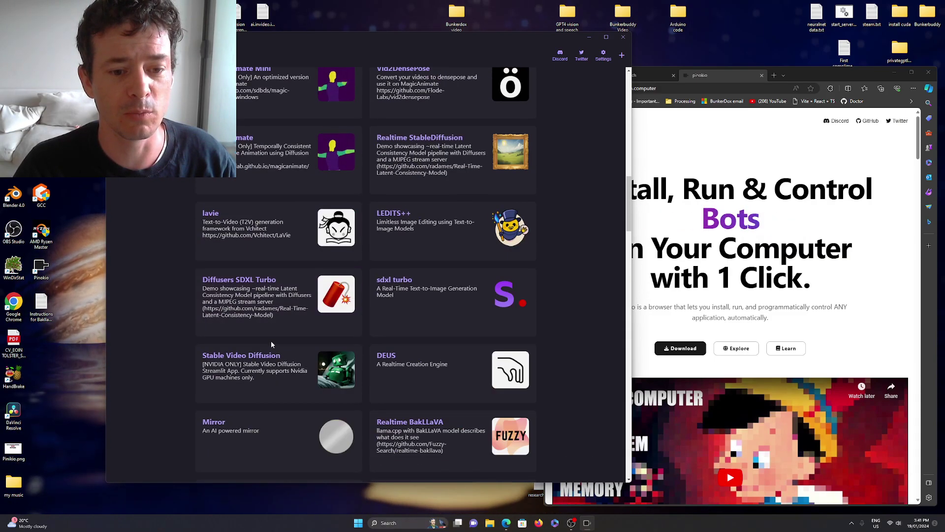
scroll(273, 340, down, 5)
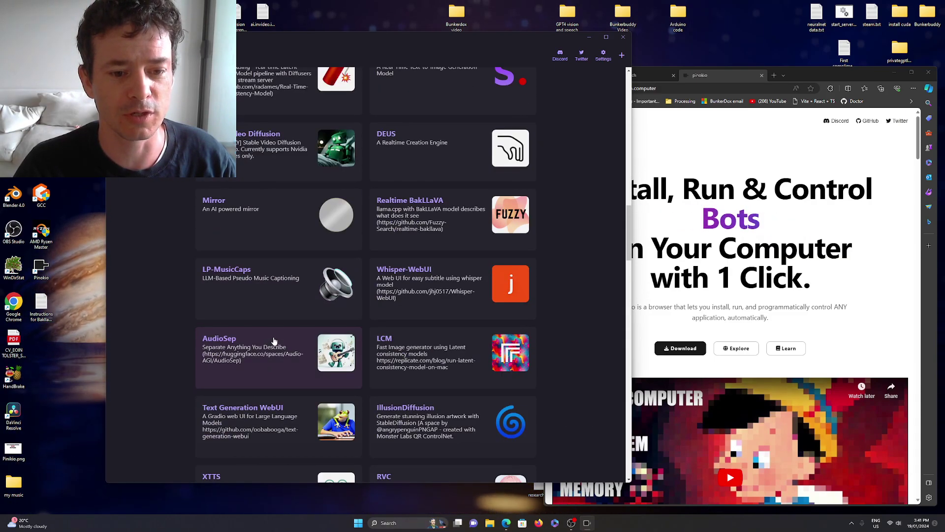
Open the Mirror script card, start its download, then cancel the Save as window
click(254, 222)
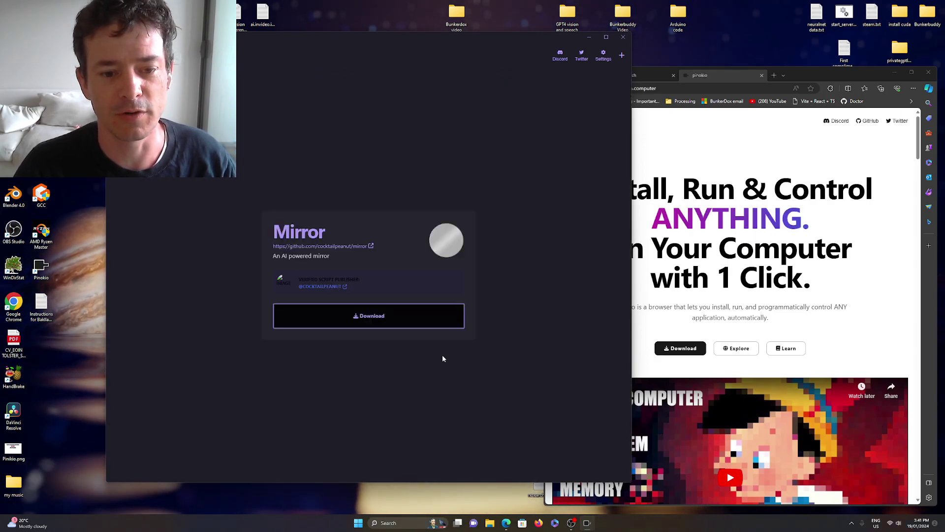
click(377, 323)
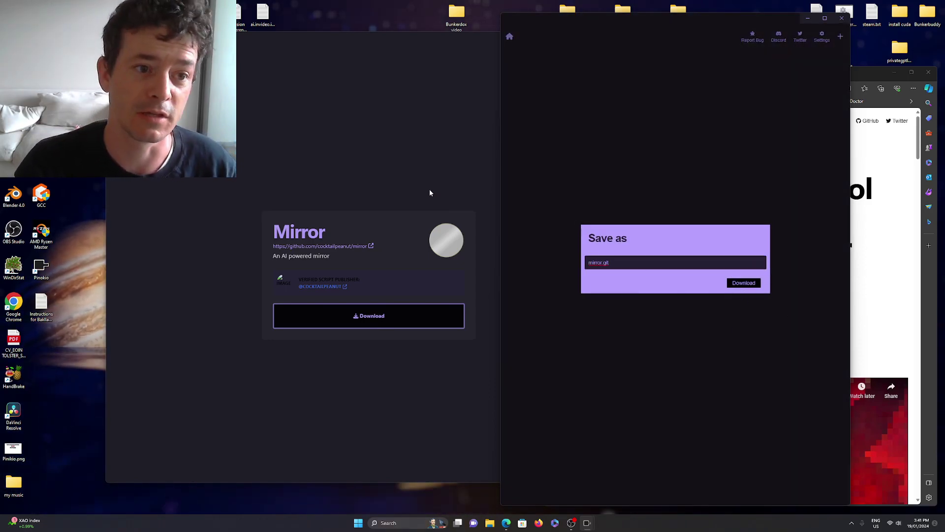
click(844, 19)
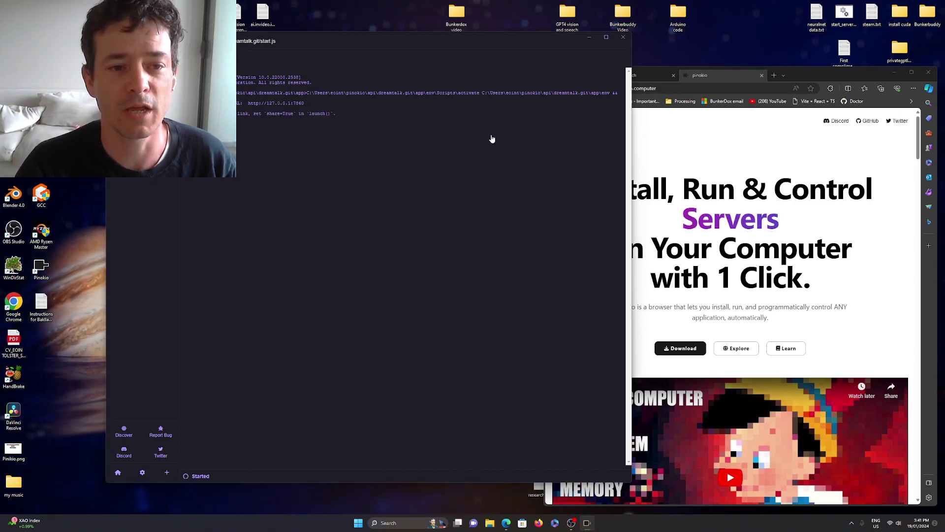
Clear the old audio, then load david.png as the image and the David .wav as audio
click(293, 108)
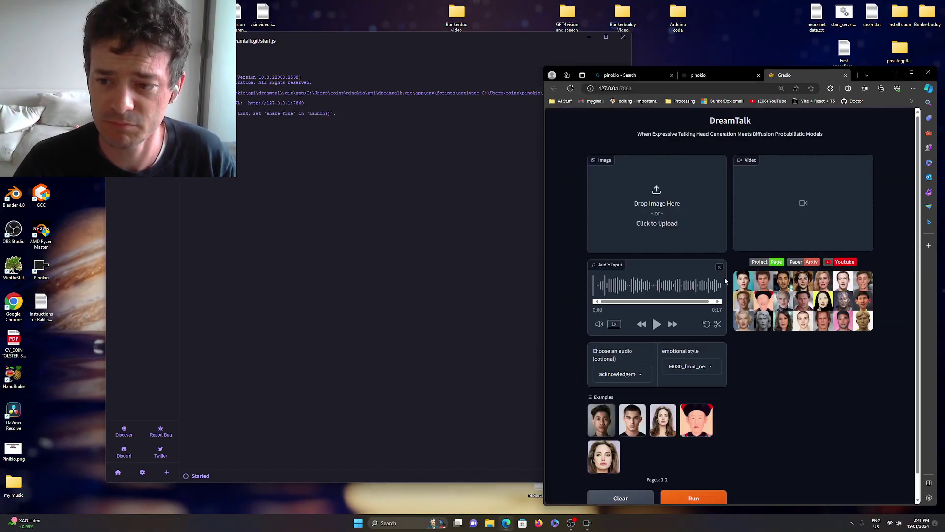
click(719, 267)
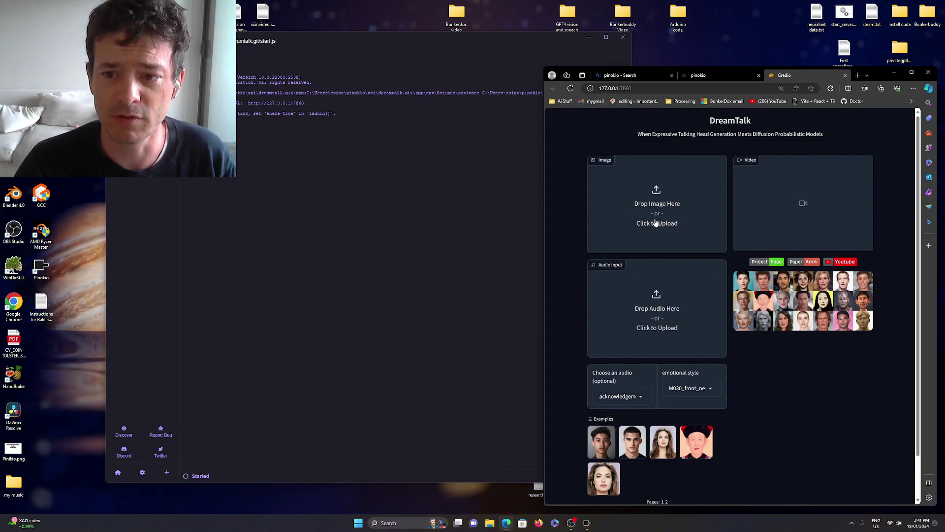
click(489, 522)
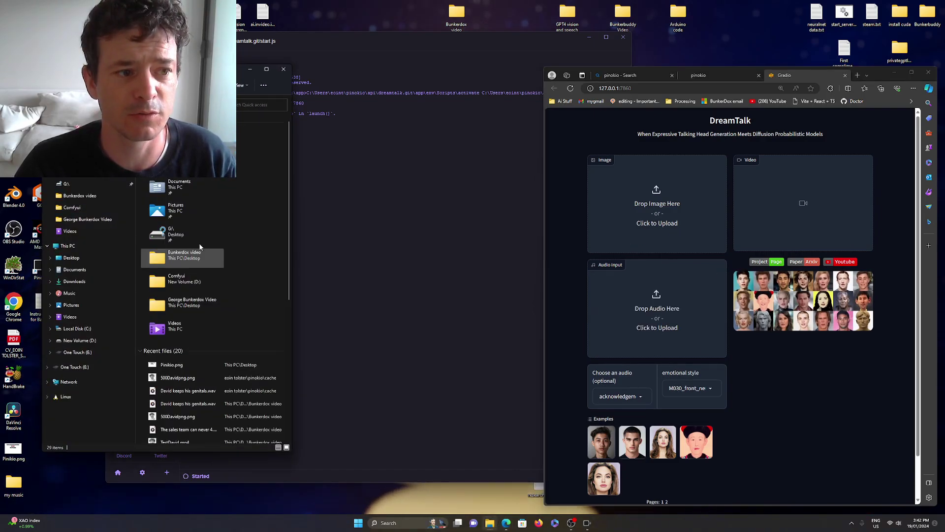
click(96, 200)
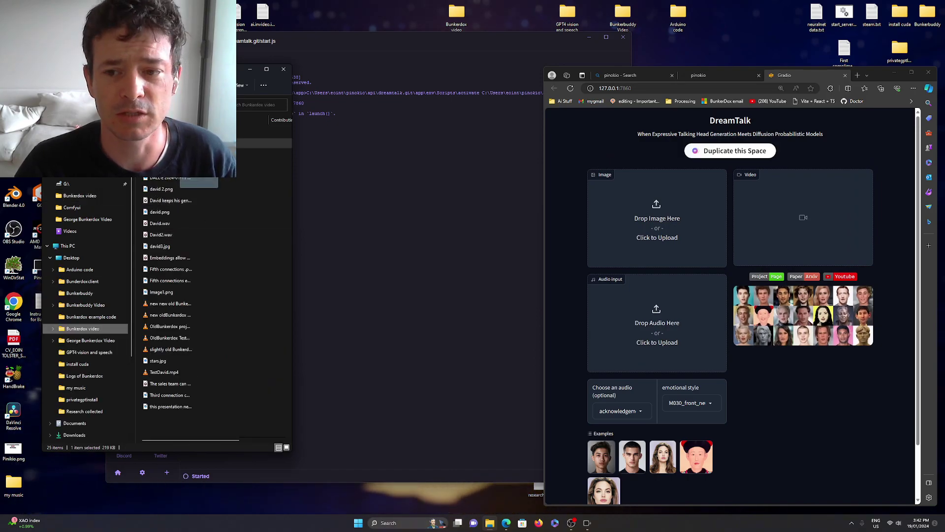
drag(600, 208, 646, 198)
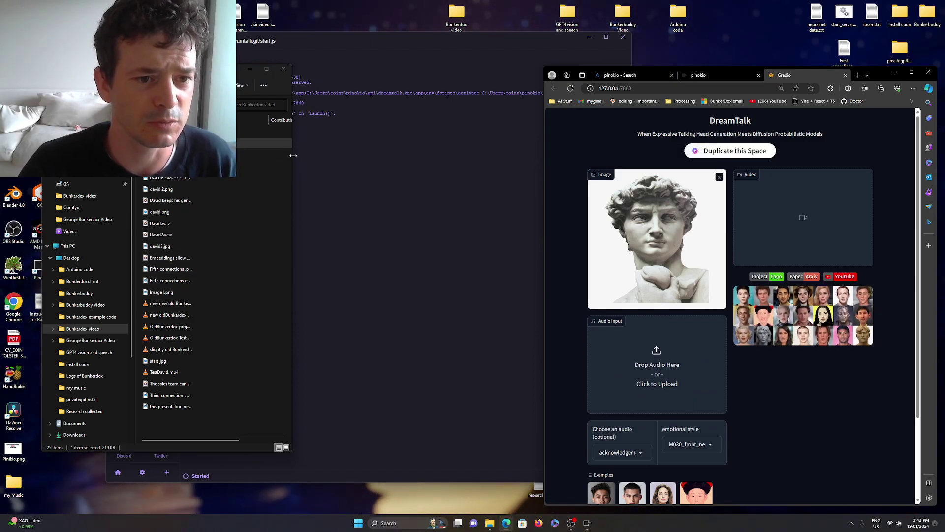
click(90, 443)
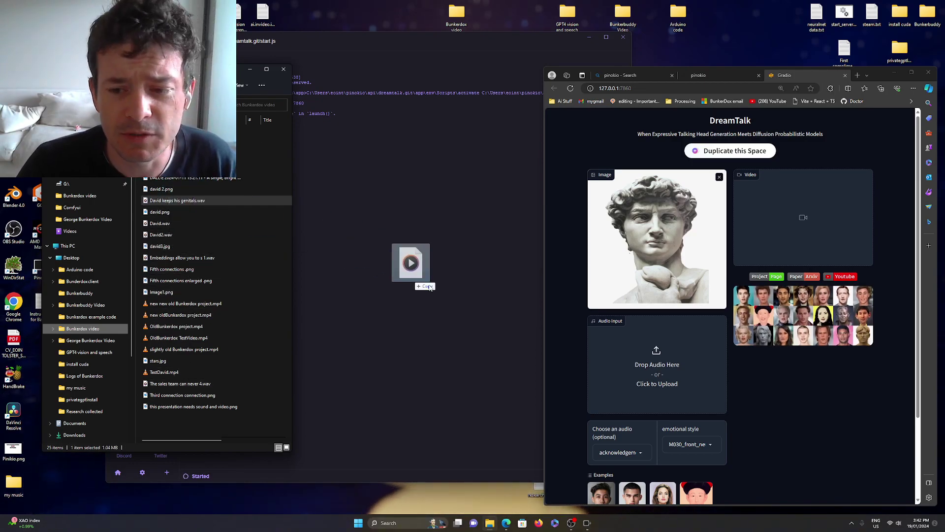
drag(178, 200, 649, 378)
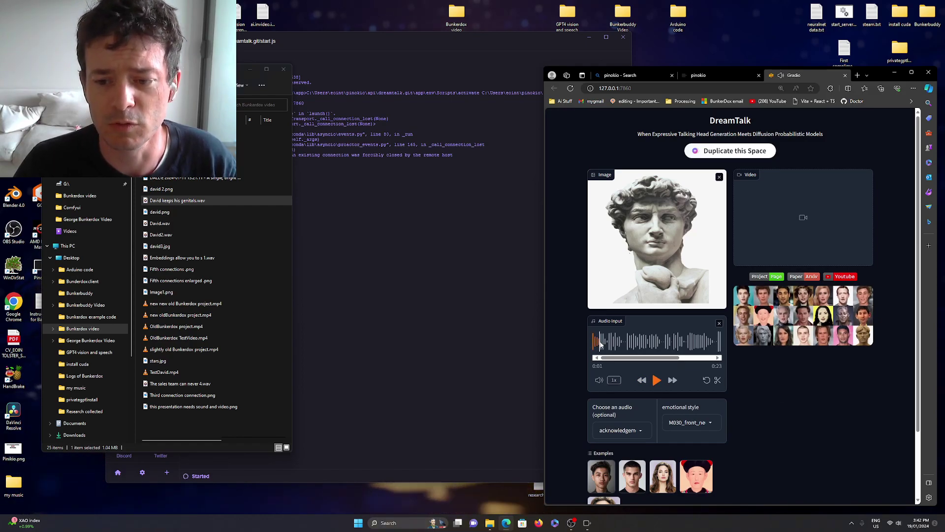
scroll(742, 427, down, 2)
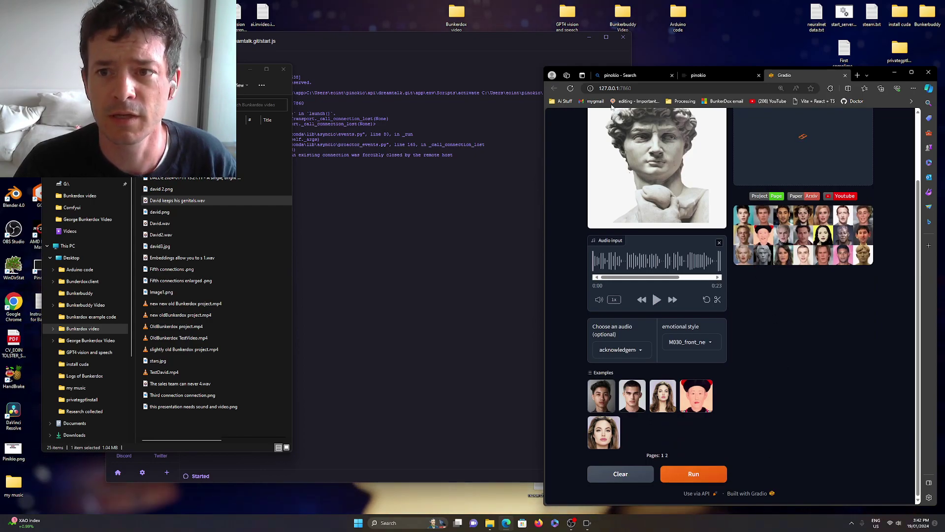
Watch the ffmpeg log until DreamTalk shows Error, then open and position a new browser window
drag(631, 70, 632, 34)
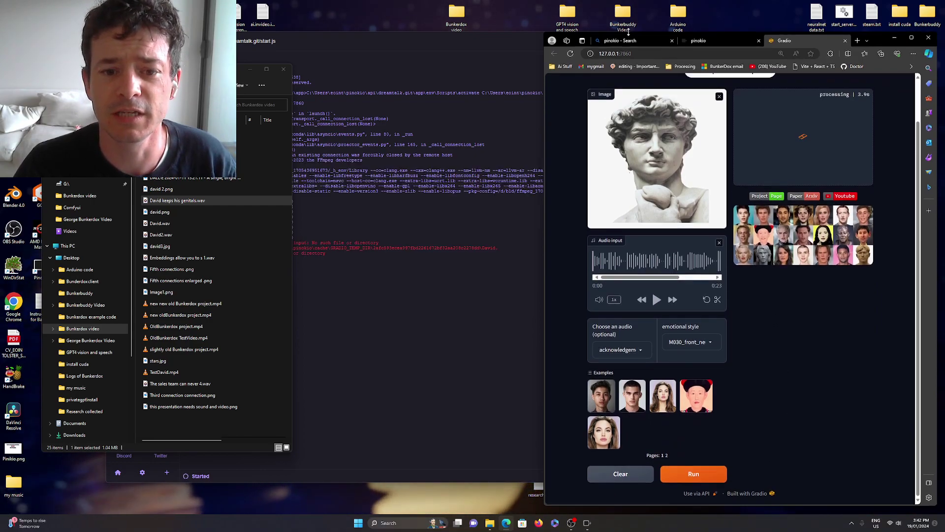
click(426, 237)
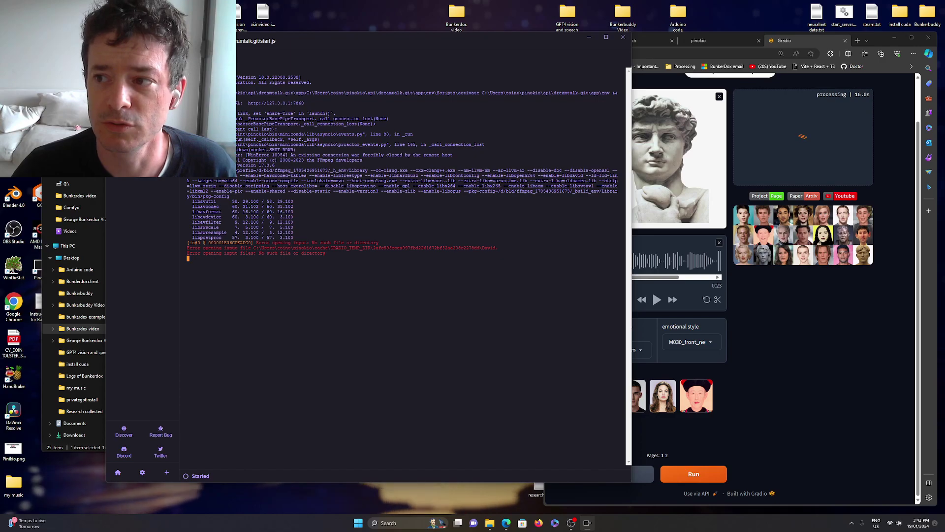
click(768, 333)
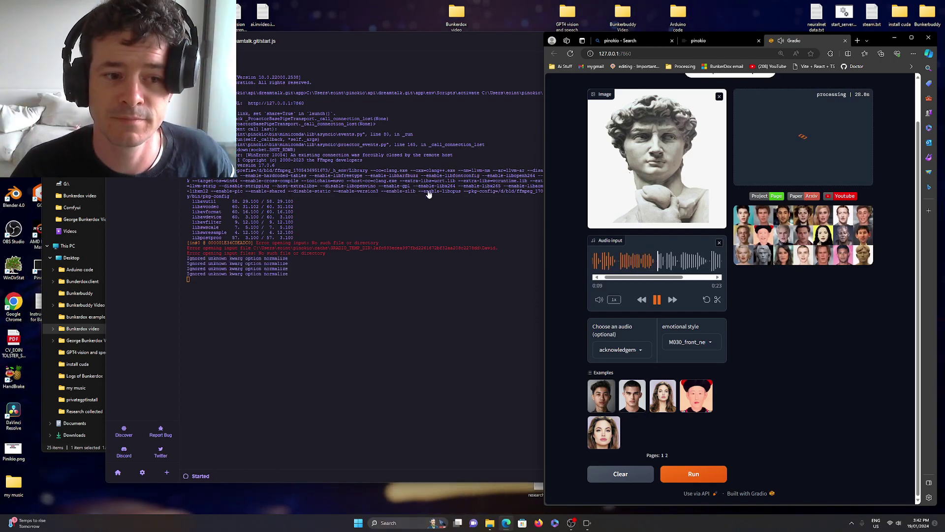
click(857, 41)
mouse_move(852, 42)
mouse_down()
mouse_move(803, 18)
mouse_move(448, 111)
mouse_up()
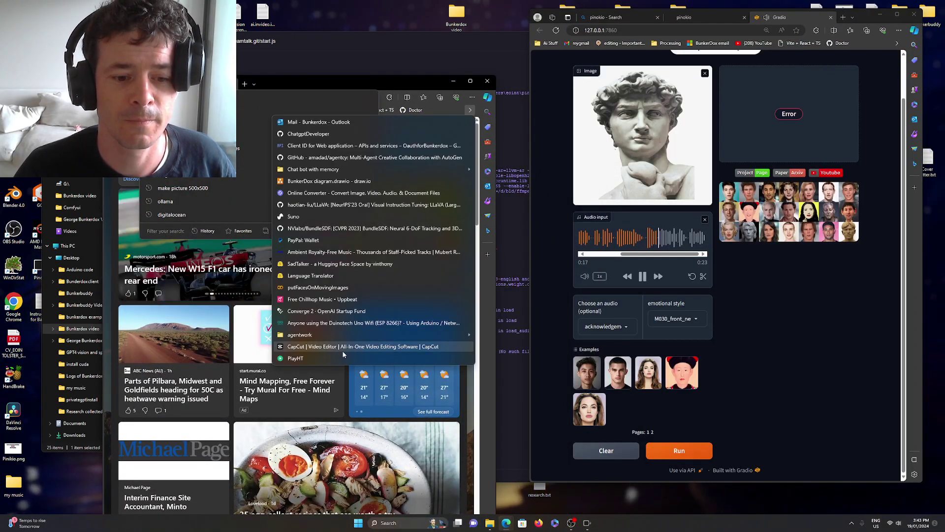
Open the saved PlayHT project, clear the voice search, and close voice selection keeping Donovan
click(340, 359)
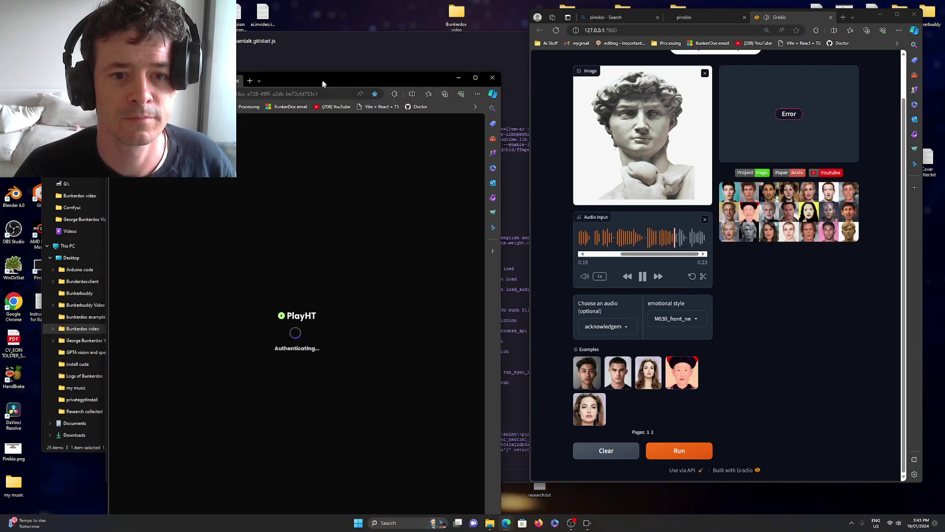
drag(322, 83, 341, 28)
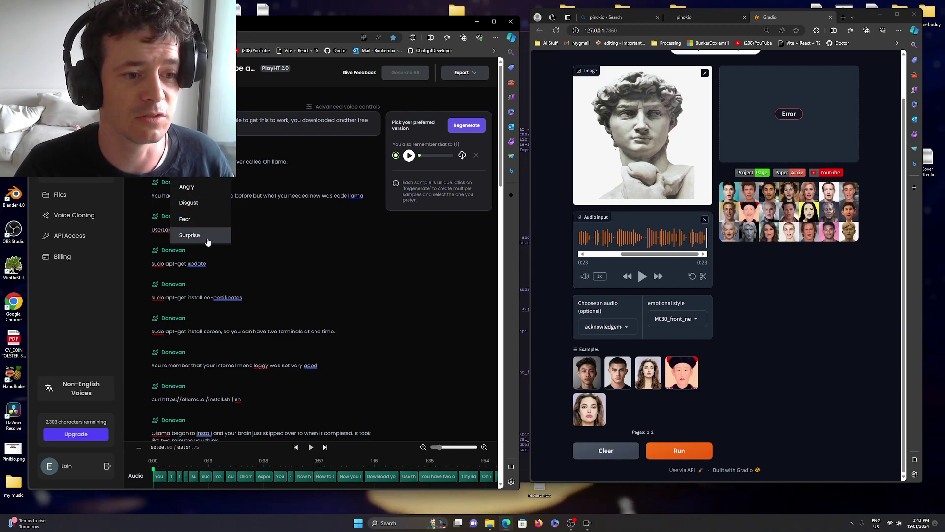
text(sar)
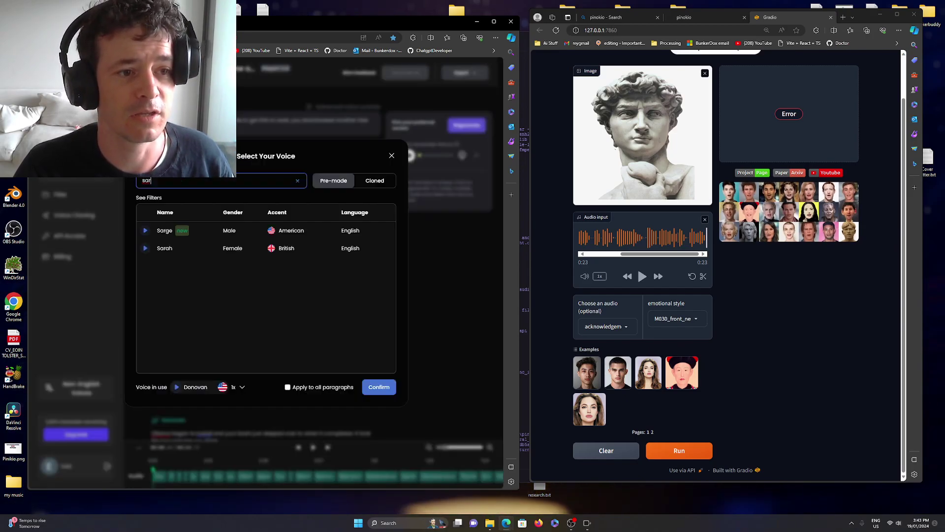
key(BackSpace)
key(BackSpace)
key(BackSpace)
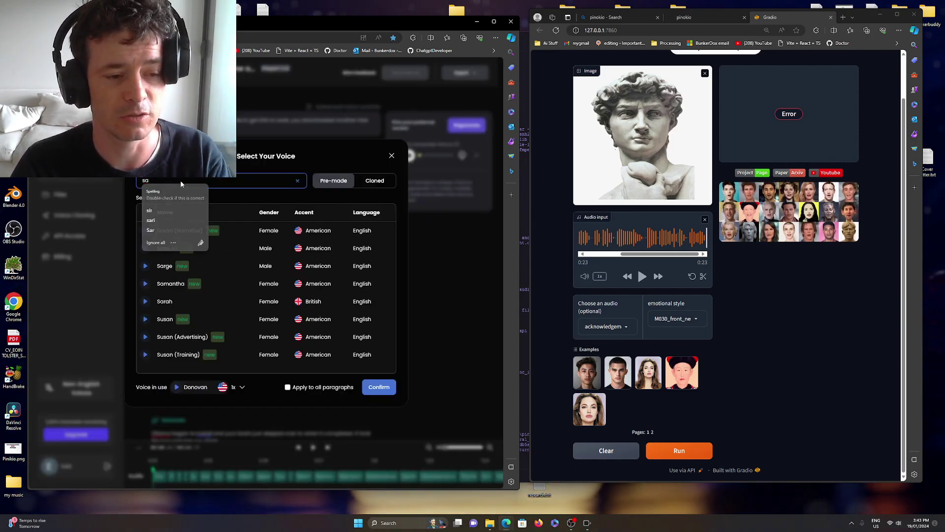
scroll(191, 252, down, 3)
scroll(185, 266, down, 3)
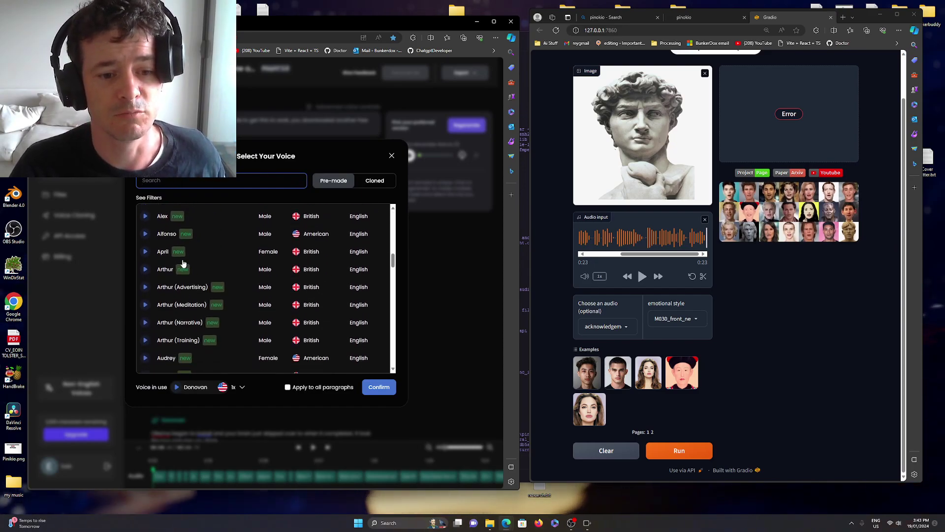
scroll(192, 258, down, 3)
scroll(215, 246, down, 3)
scroll(216, 246, down, 3)
scroll(222, 281, down, 3)
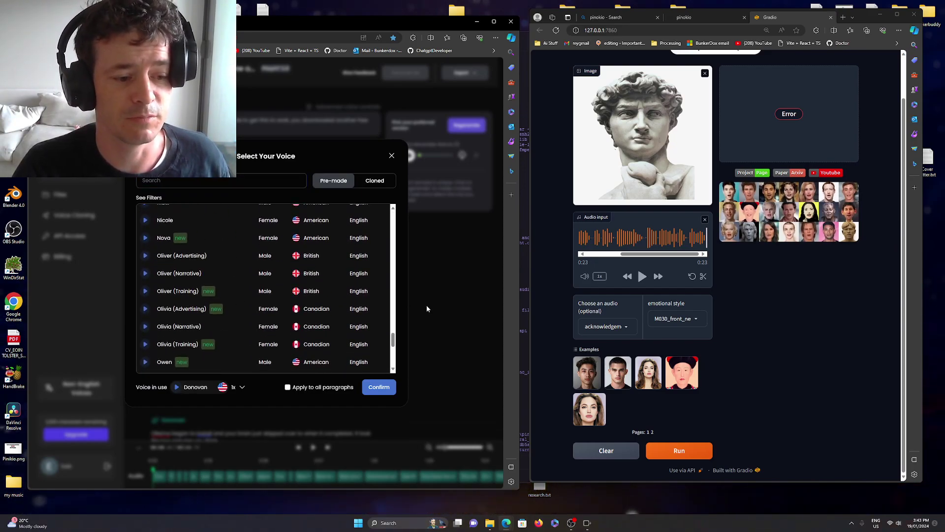
click(118, 381)
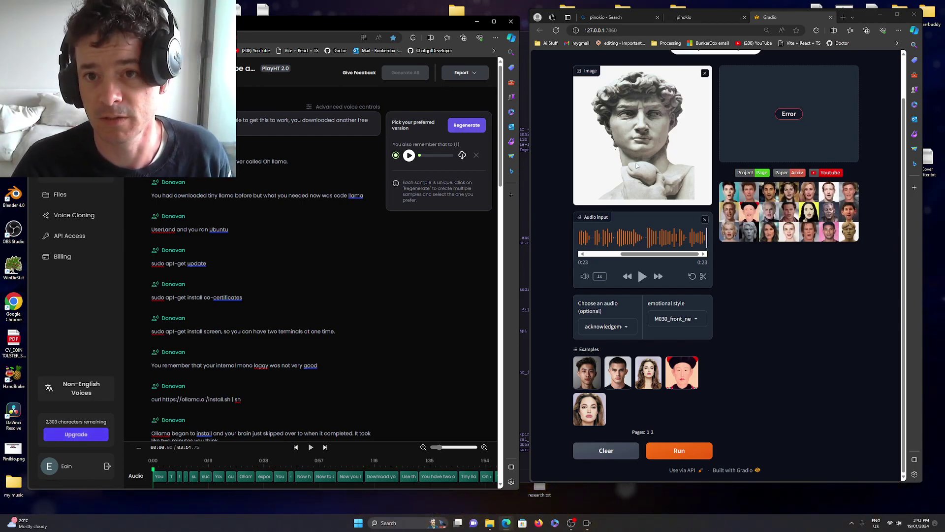
Close the PlayHT browser window to reveal the Pinokio terminal's error traceback
click(509, 22)
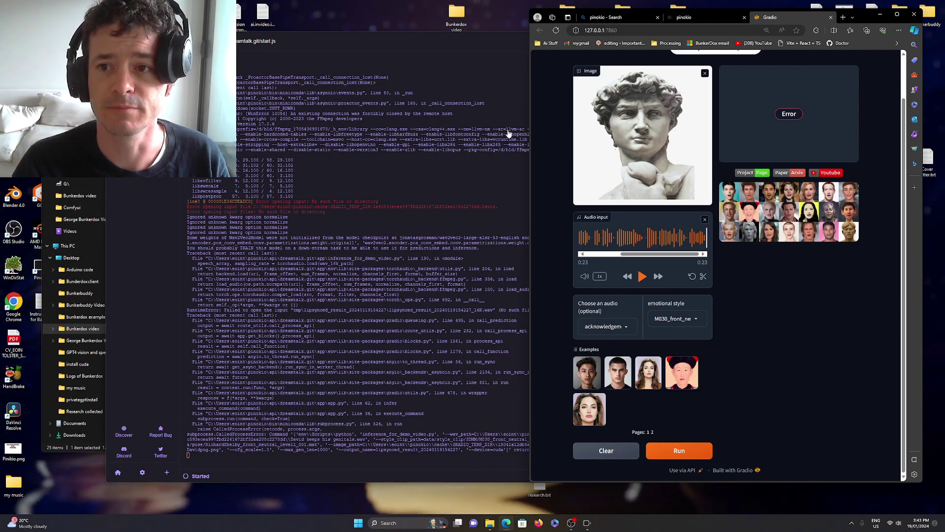
click(571, 521)
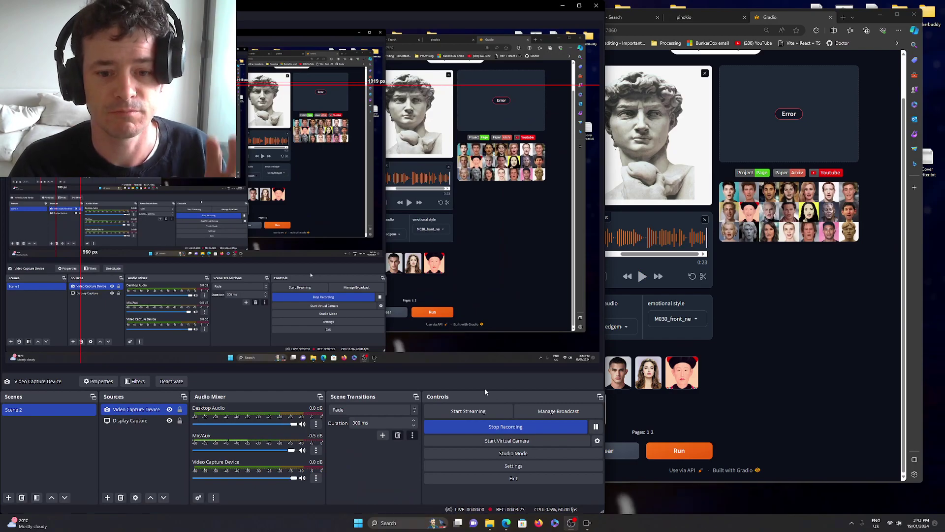